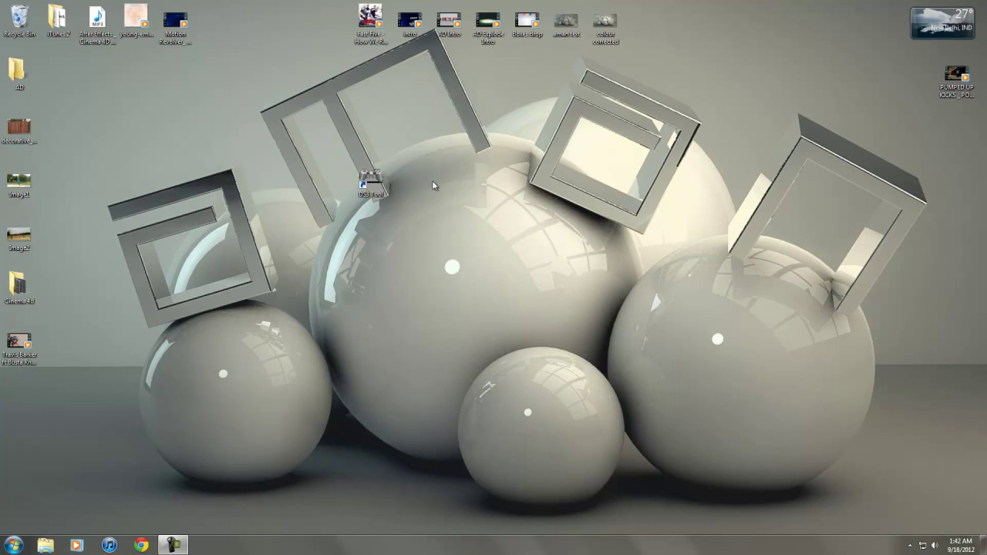
left_click_drag(80, 92, 359, 333)
left_click_drag(281, 108, 530, 302)
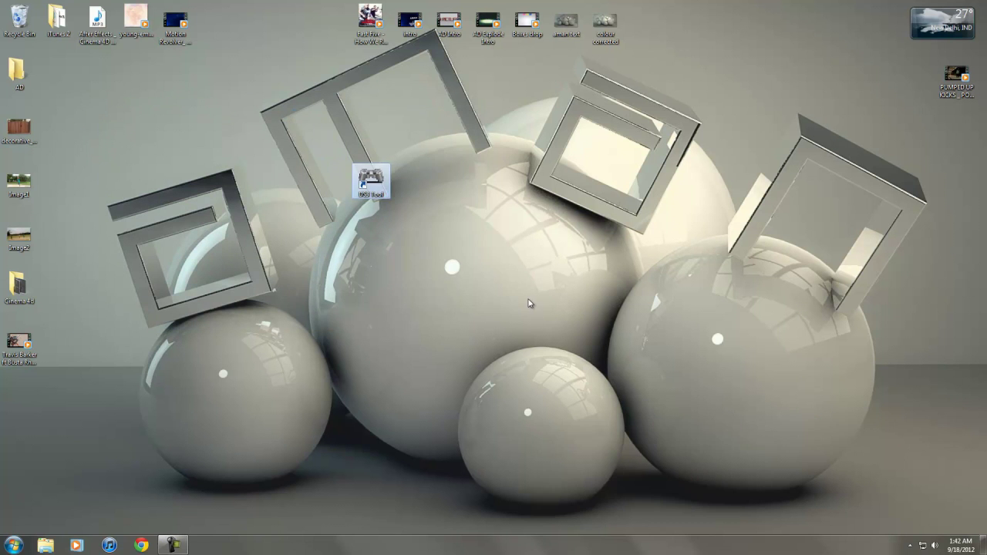
left_click(529, 303)
left_click_drag(290, 129, 459, 258)
left_click_drag(449, 253, 317, 139)
left_click(588, 334)
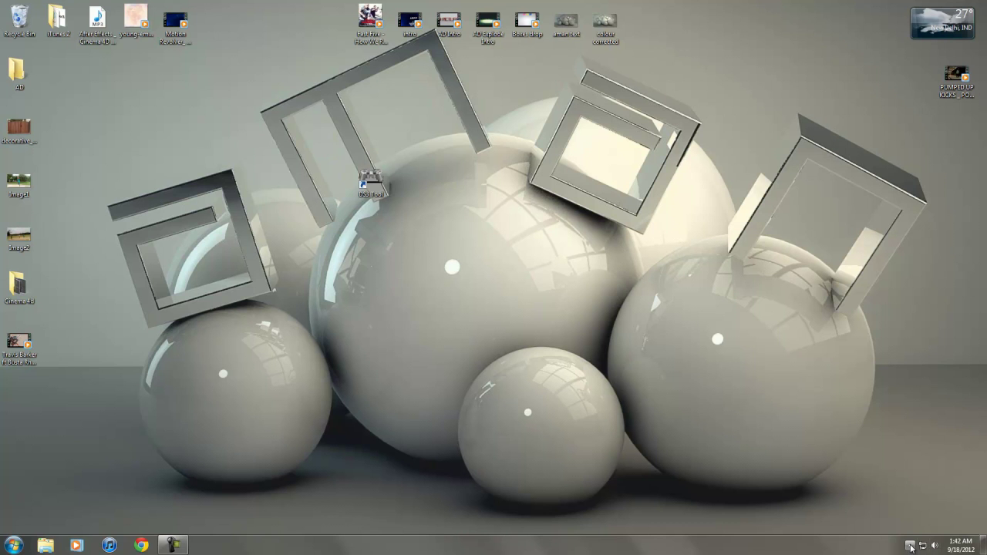
left_click_drag(465, 129, 291, 295)
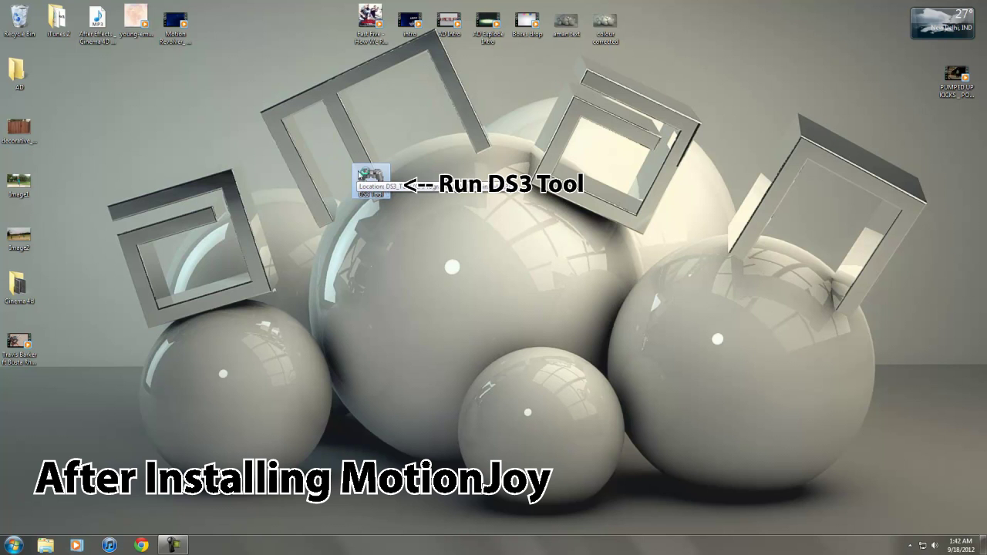
Step: Run DS3 Tool and load the MotioninJoy driver for the USB device at Port_#0001.Hub_#0002
double_click(367, 182)
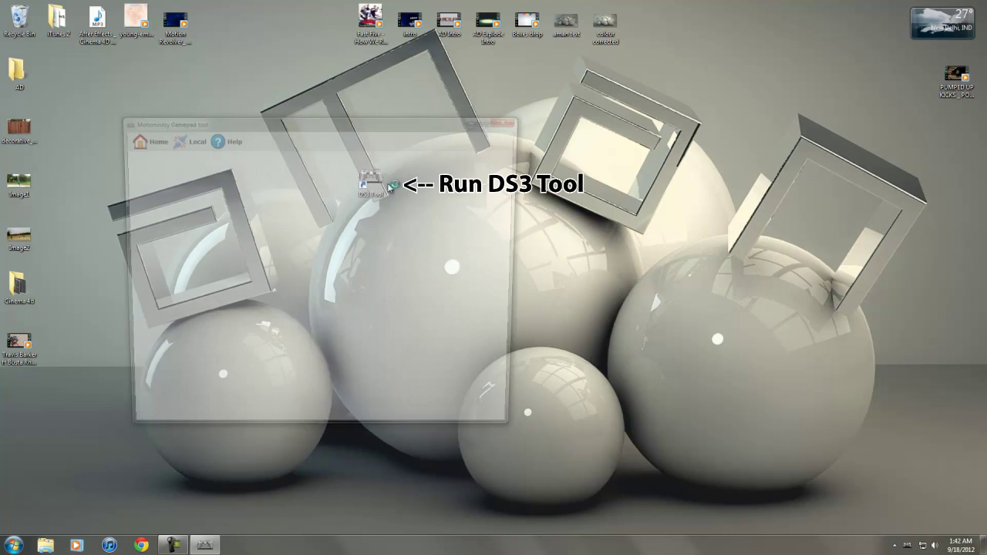
left_click_drag(374, 122, 479, 82)
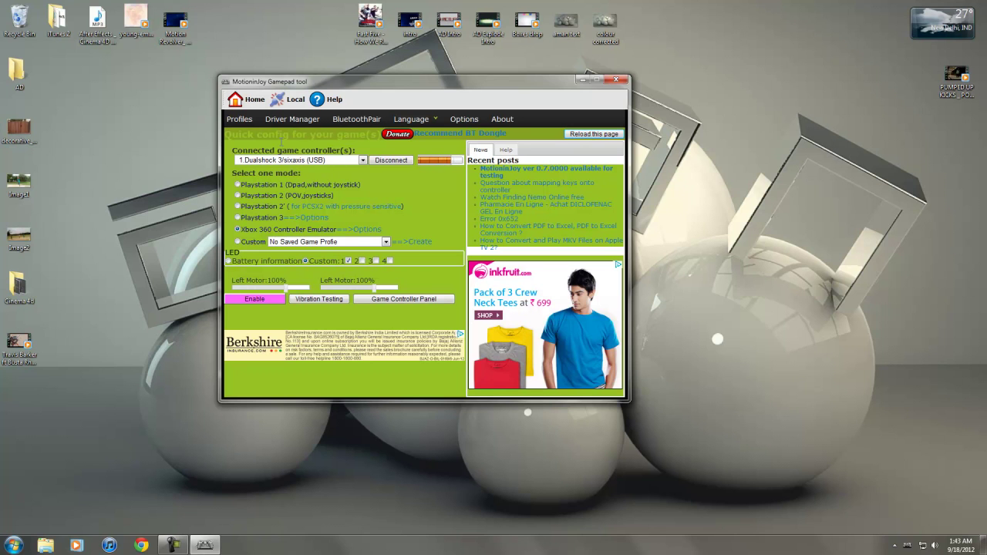
left_click(295, 120)
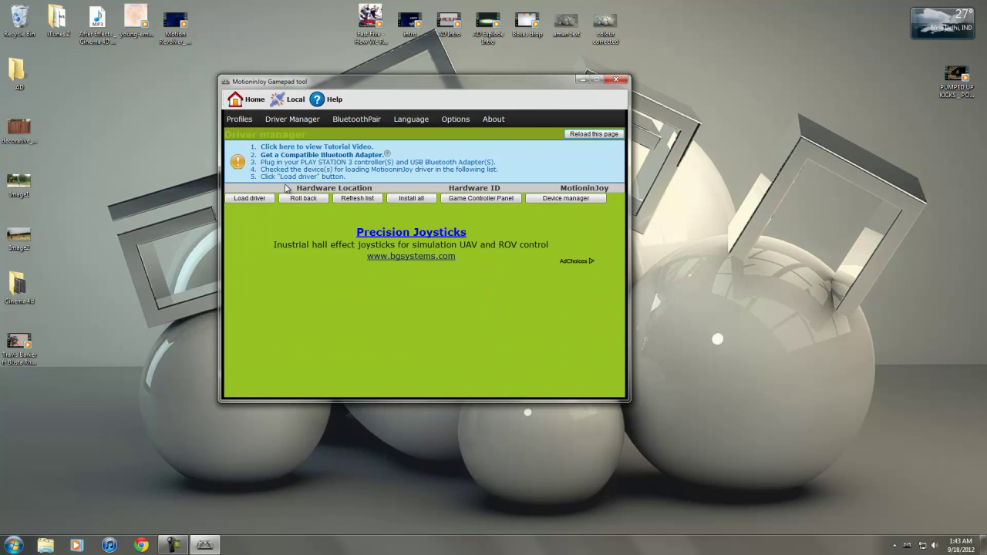
left_click(230, 198)
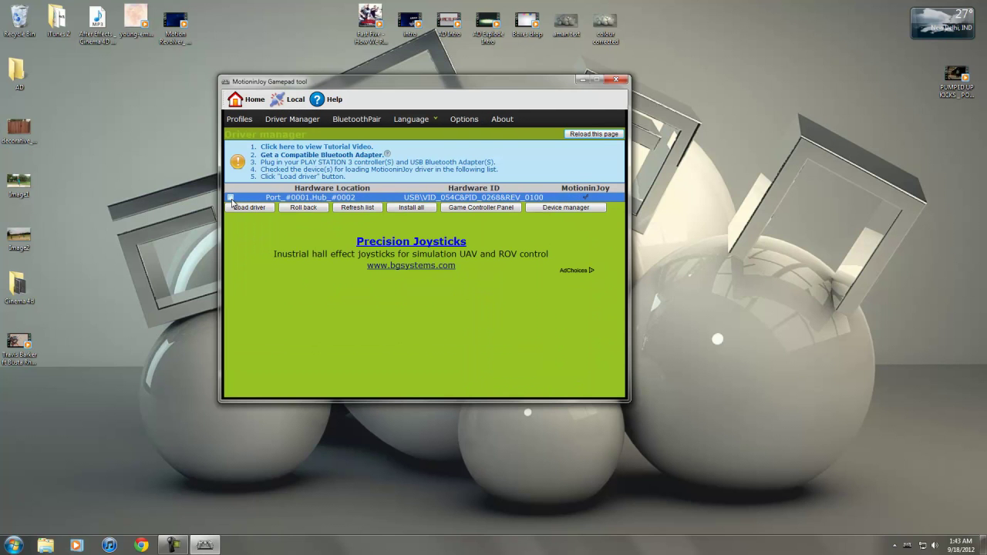
left_click(238, 209)
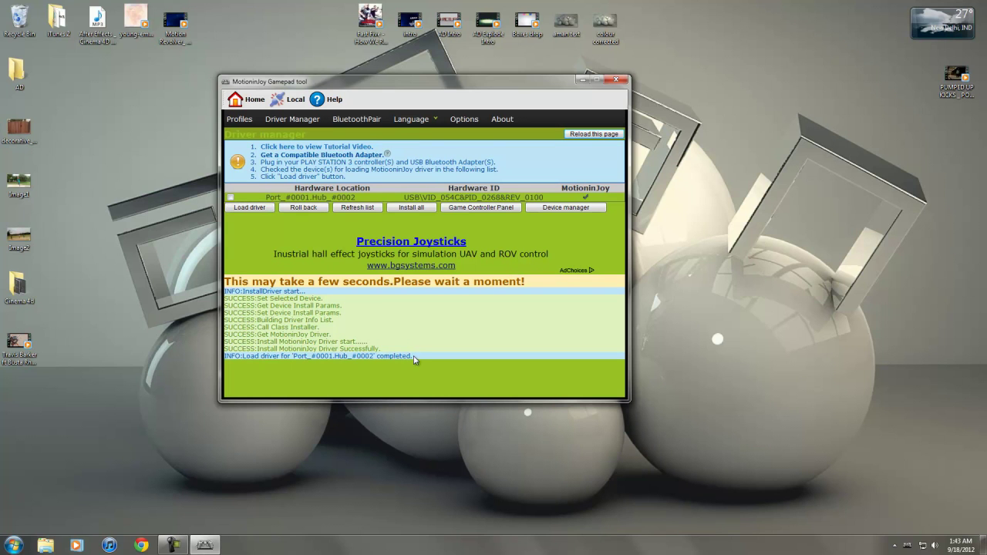
Step: Review the button mapping in the Xbox 360 Controller Emulator options and return to the profile settings
left_click(241, 119)
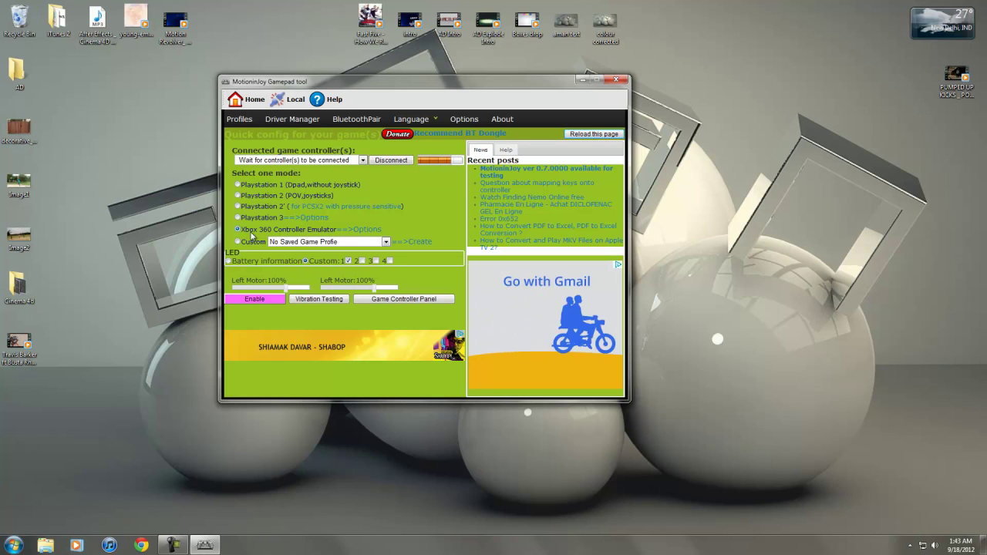
left_click(367, 230)
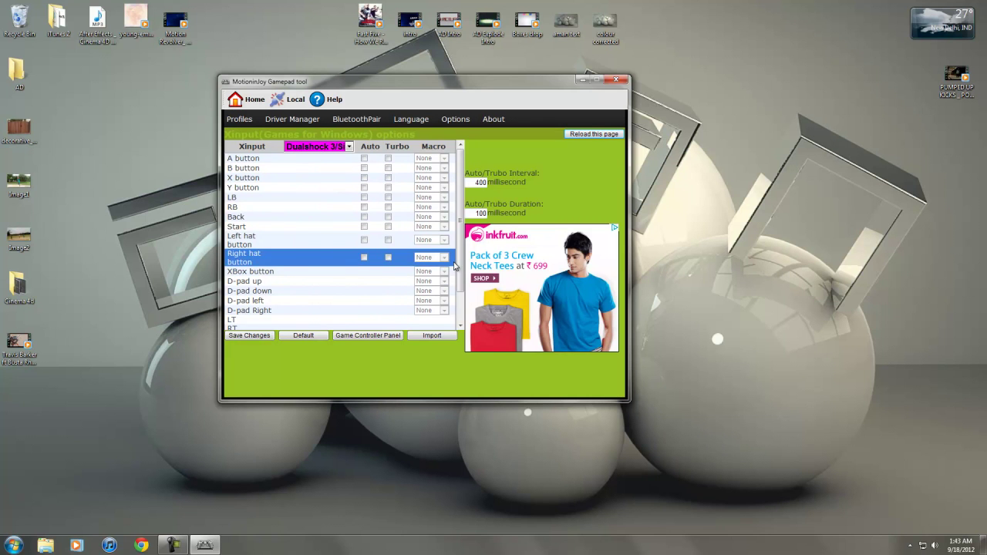
mouse_move(462, 260)
left_mouse_down()
mouse_move(462, 306)
mouse_move(458, 274)
left_mouse_up()
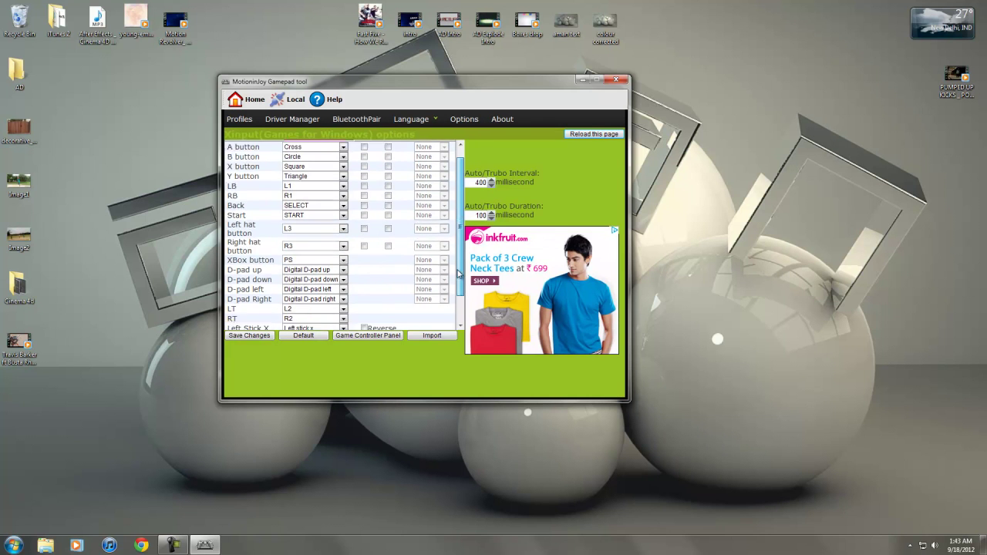
scroll(458, 272, "up", 1)
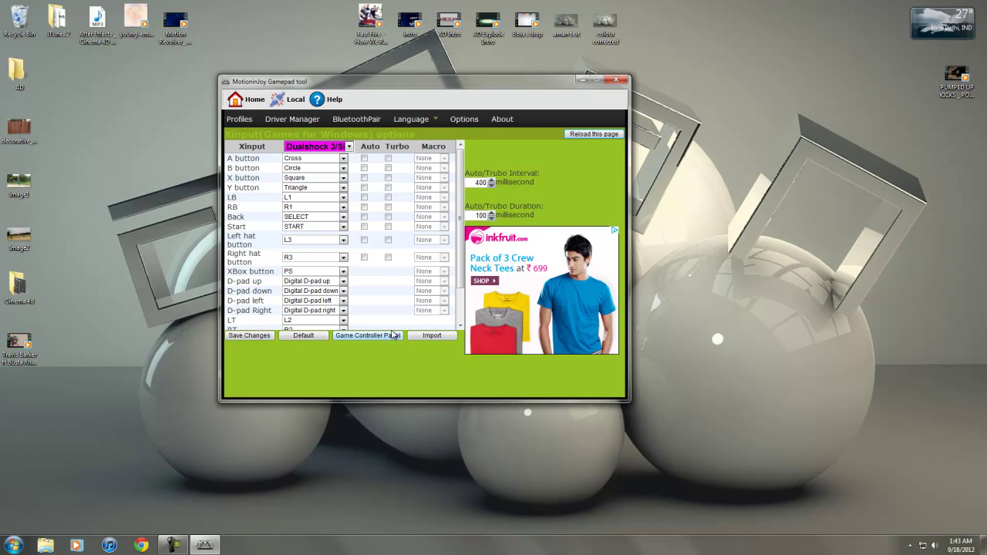
left_click(240, 121)
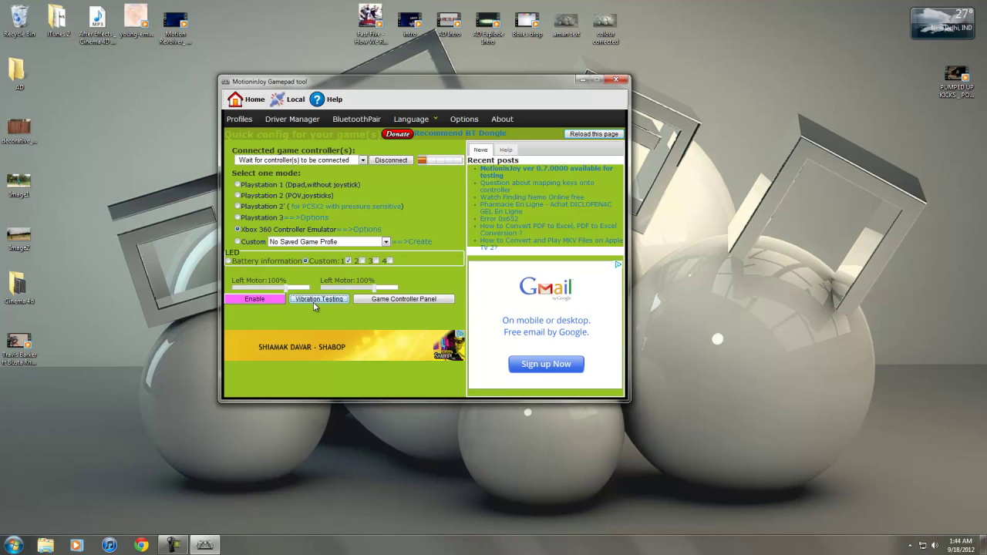
Step: Check the installed game controllers for the MotioninJoy Virtual Game Controller entry
left_click(384, 300)
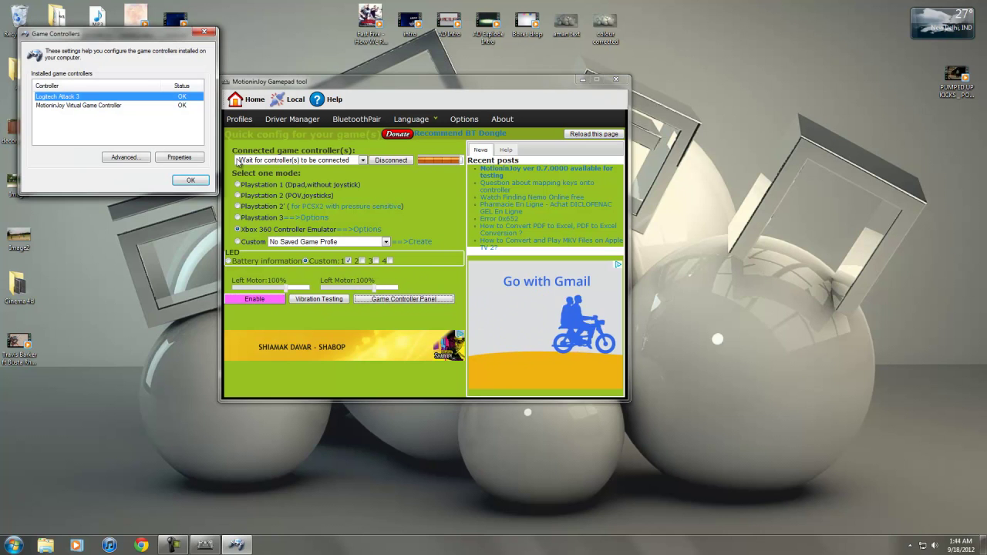
left_click(70, 106)
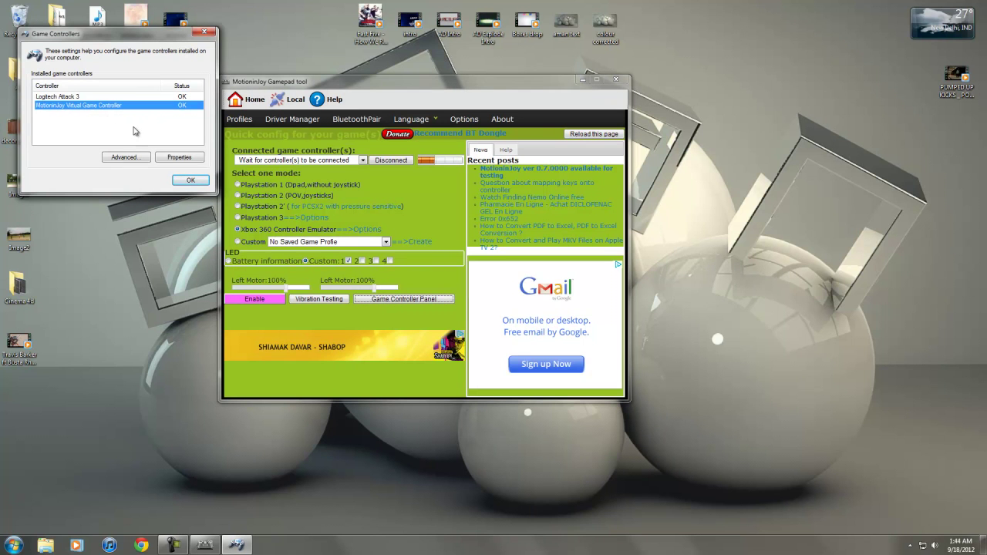
left_click(191, 182)
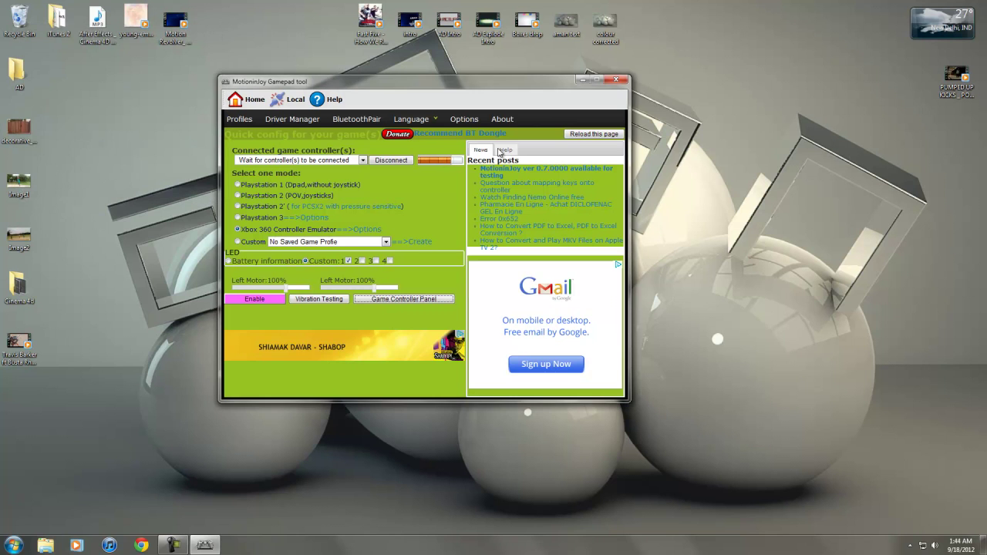
Step: Close the MotioninJoy Gamepad tool, including its background instance in the notification area
left_click(616, 80)
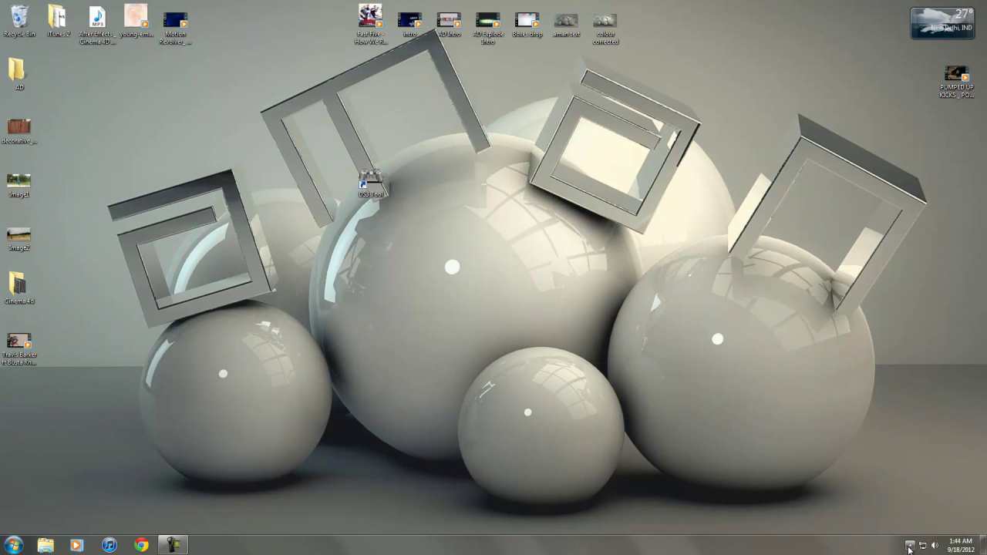
left_click(908, 547)
right_click(928, 493)
left_click(926, 485)
right_click(454, 211)
left_click(480, 241)
right_click(527, 226)
left_click(554, 258)
right_click(527, 190)
left_click(552, 221)
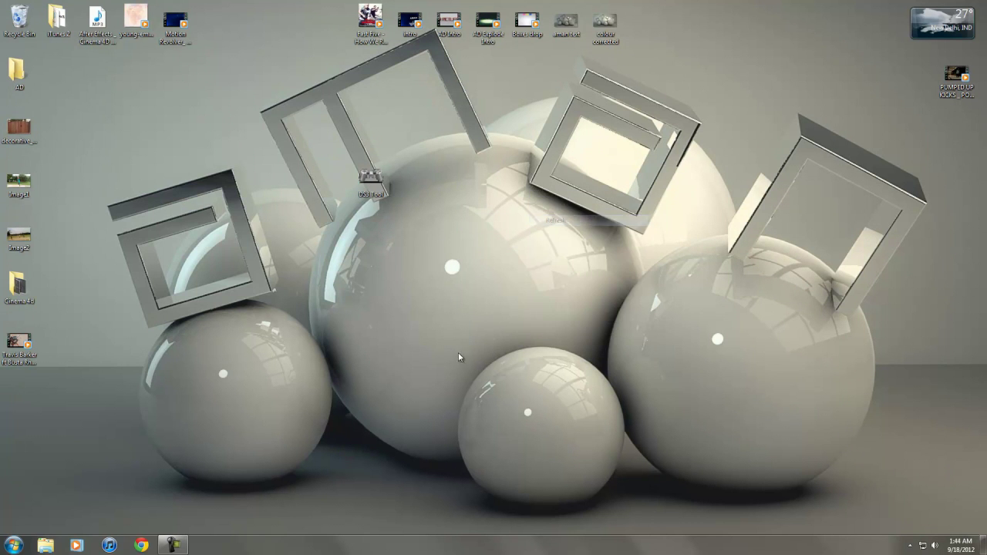
Step: Reopen DS3 Tool and run a vibration test on the connected Dualshock 3/sixaxis (USB) controller
left_click_drag(242, 96, 408, 216)
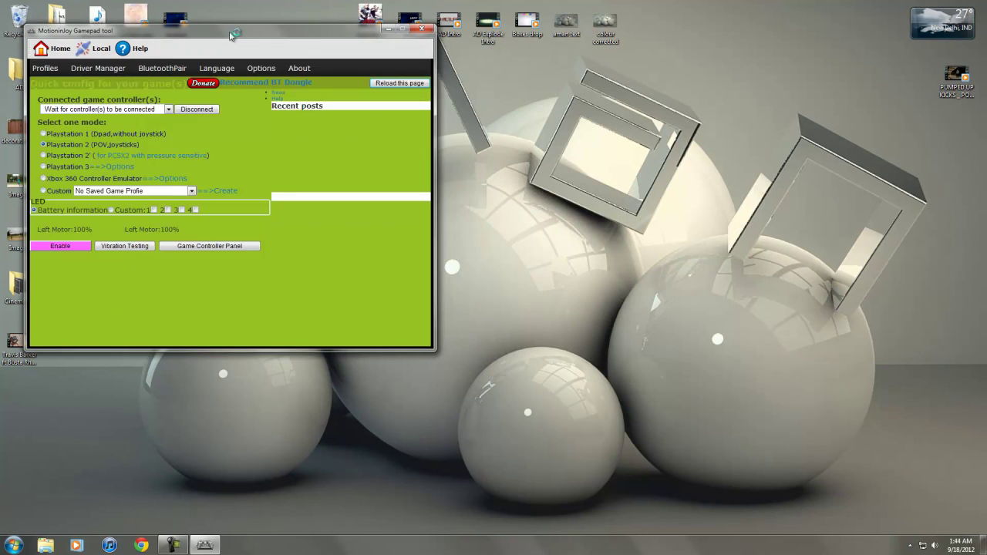
left_click_drag(214, 41, 400, 53)
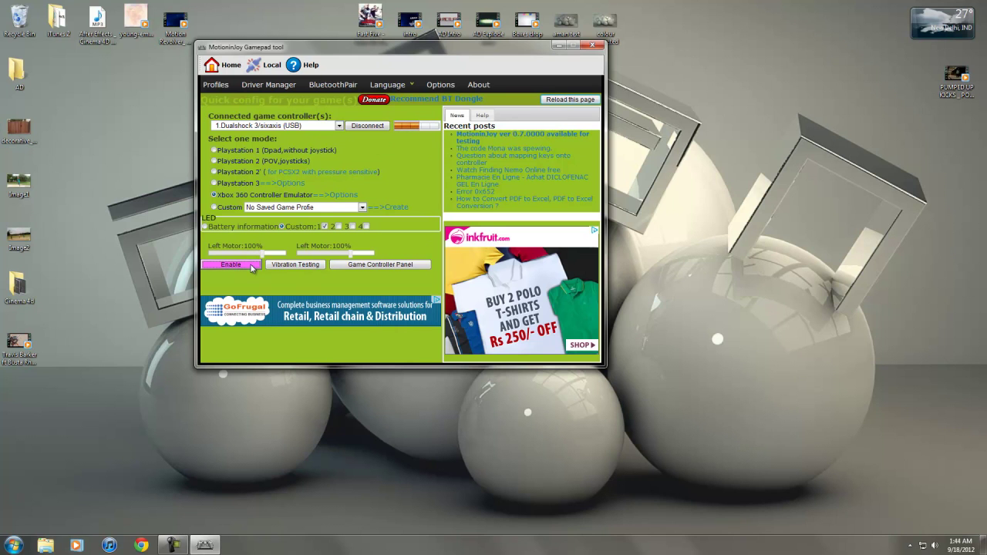
left_click(297, 265)
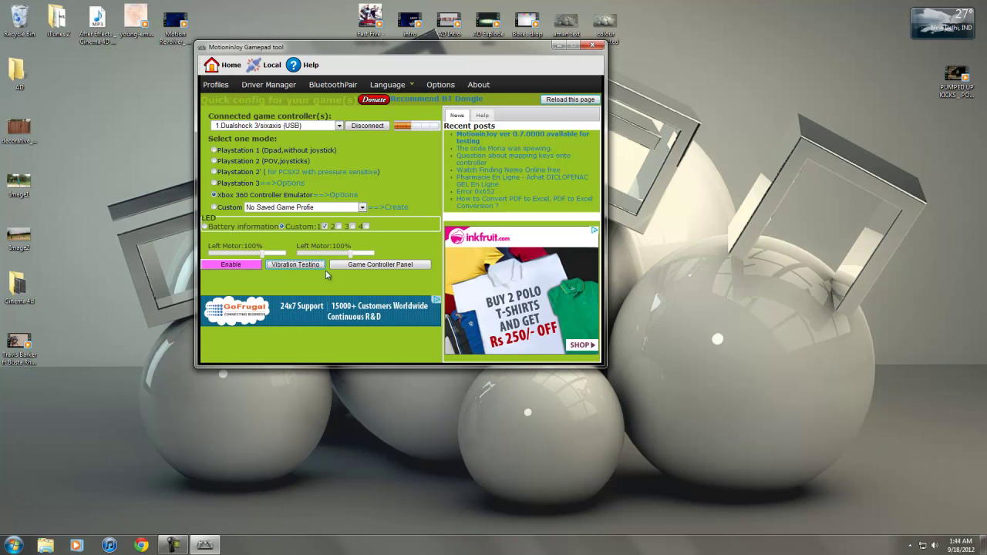
Step: Test the Xbox 360 Wireless Receiver controller's buttons and axes in its properties, view its calibration settings, and minimize the gamepad tool
left_click(367, 265)
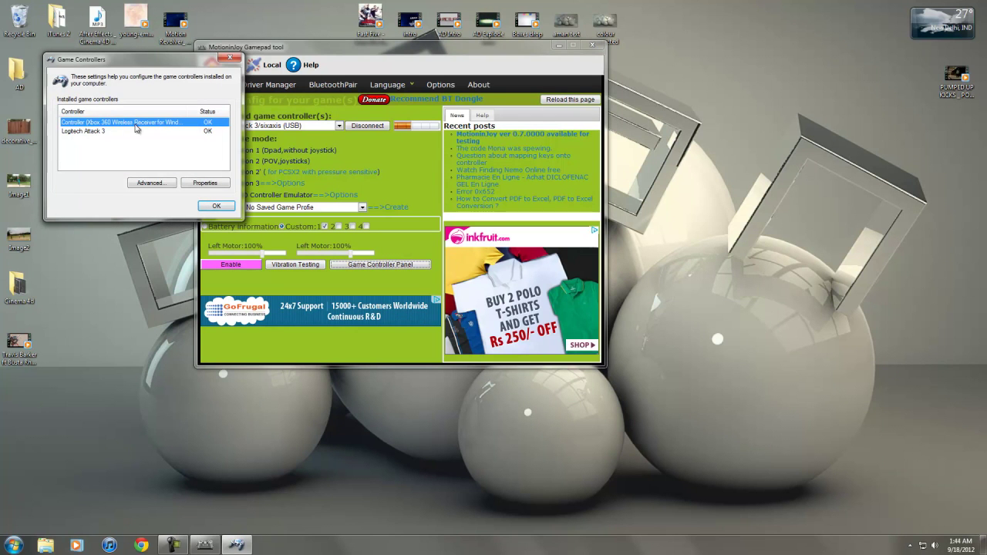
left_click(206, 187)
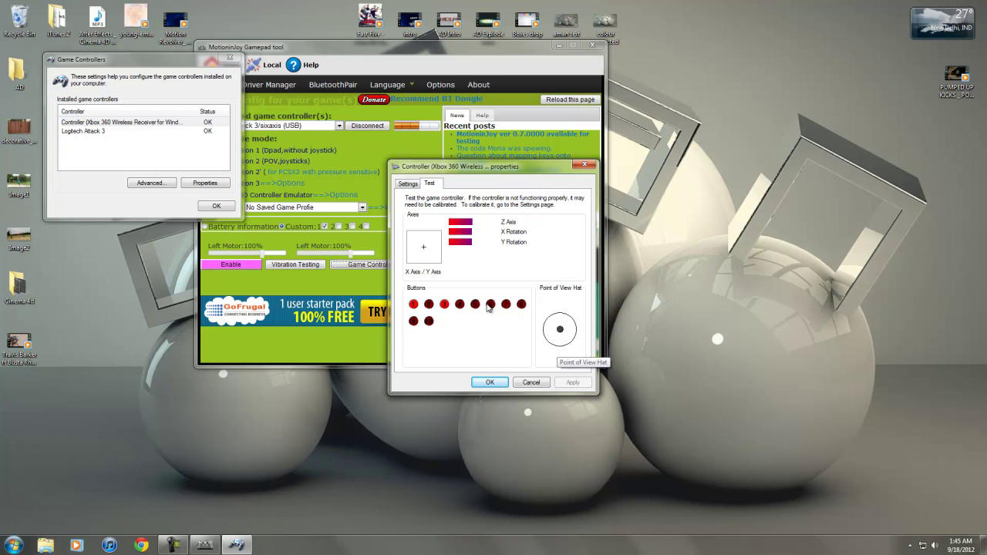
left_click(407, 184)
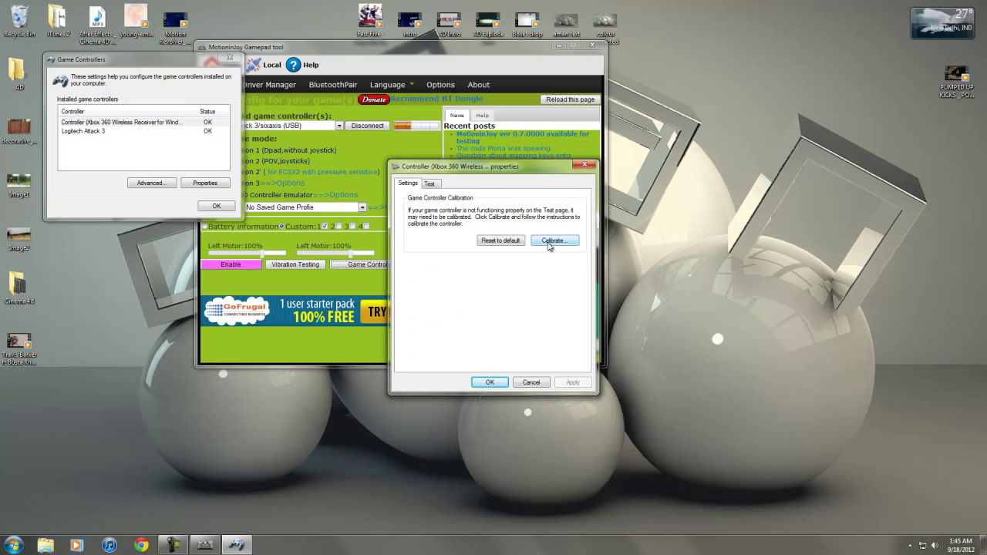
left_click(430, 183)
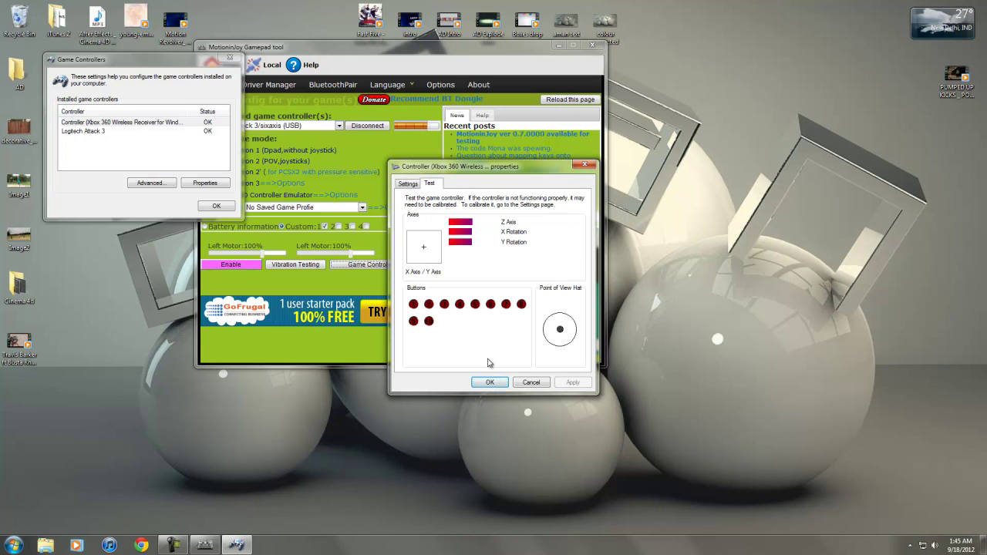
left_click(490, 382)
left_click(216, 206)
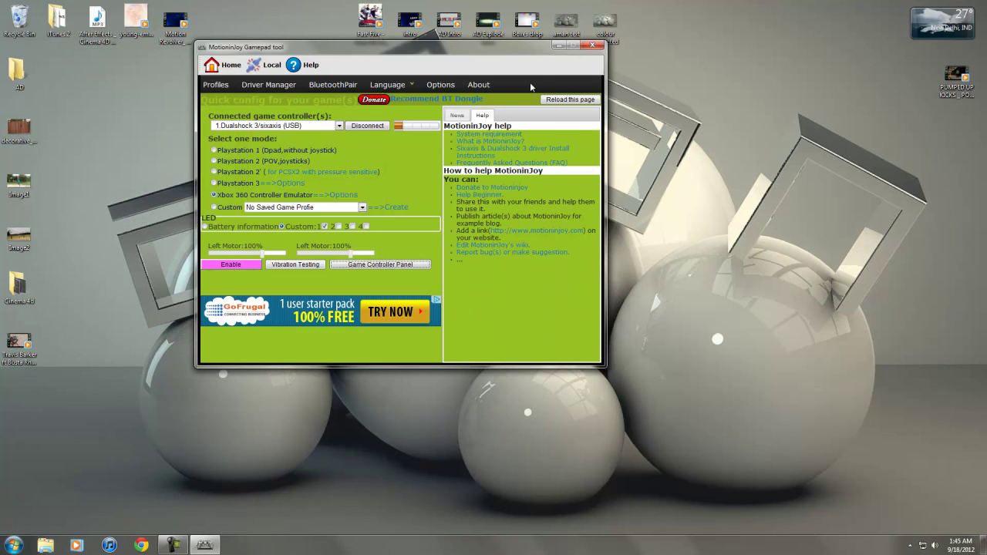
left_click(560, 46)
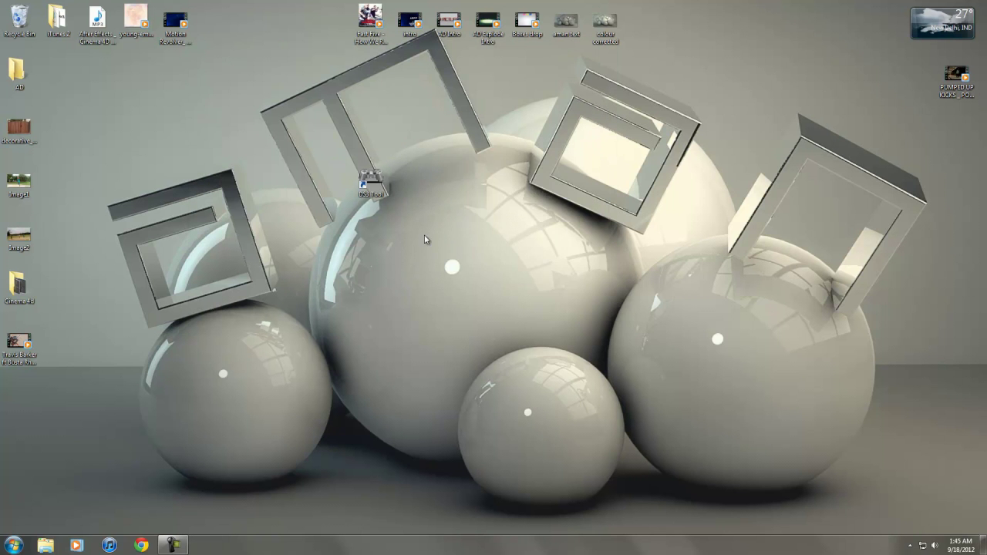
right_click(456, 160)
left_click(491, 185)
right_click(491, 180)
left_click(514, 211)
right_click(488, 154)
left_click(507, 186)
right_click(508, 188)
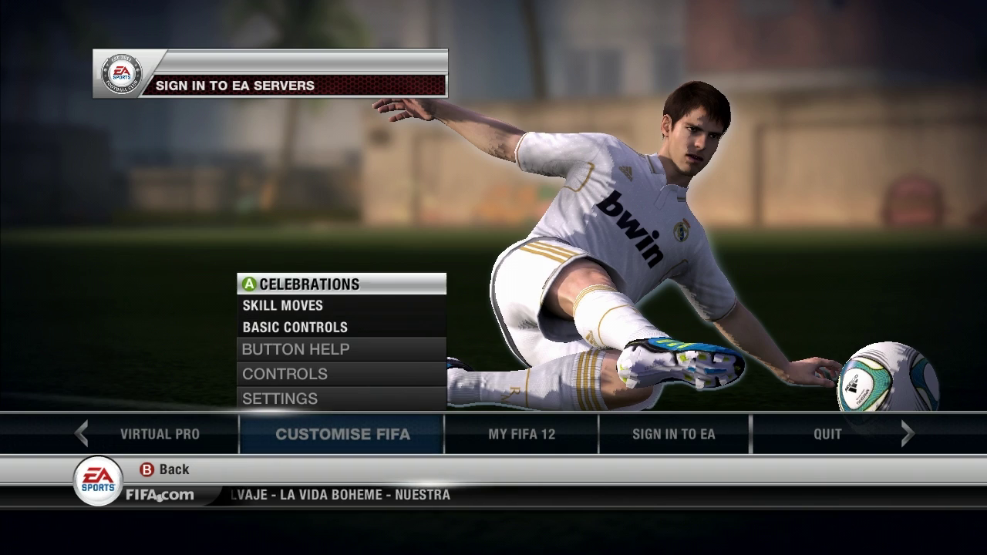
Step: In FIFA 12, view the Attacking - Simple page of the Basic Controls button help and leave the help menu
key("Down")
key("Down")
key("Down")
key("Up")
key("Return")
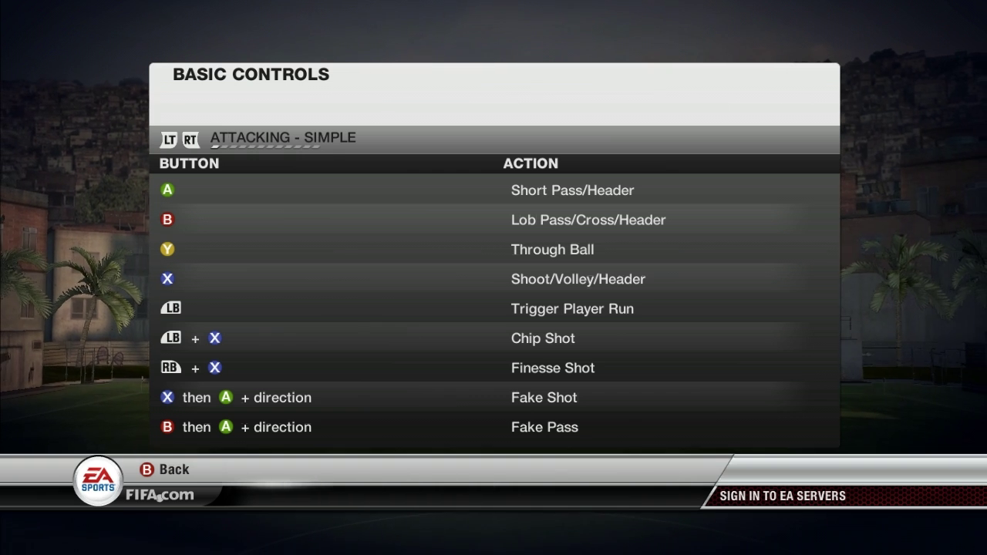
key("Right")
key("Left")
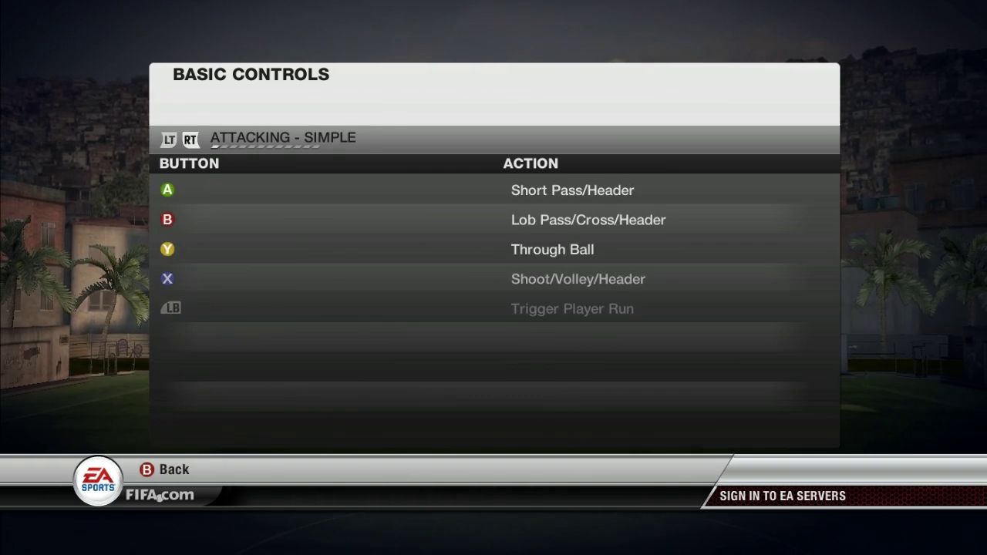
key("Escape")
key("Escape")
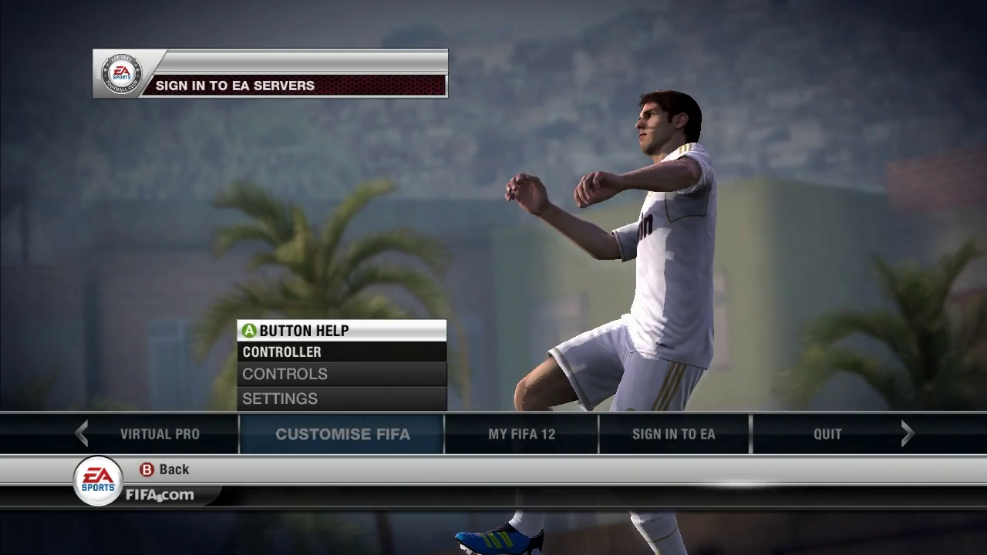
key("Left")
key("Left")
key("Left")
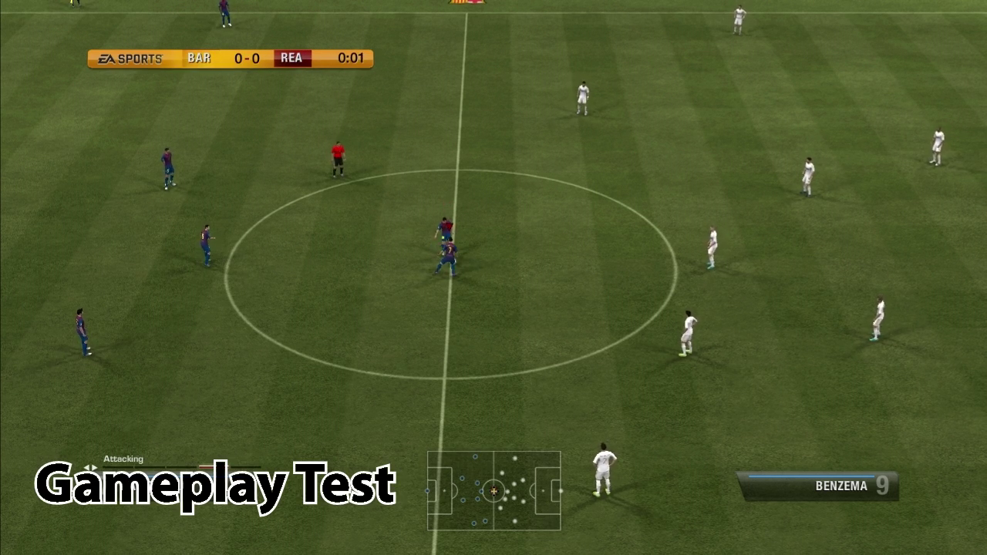
key("s")
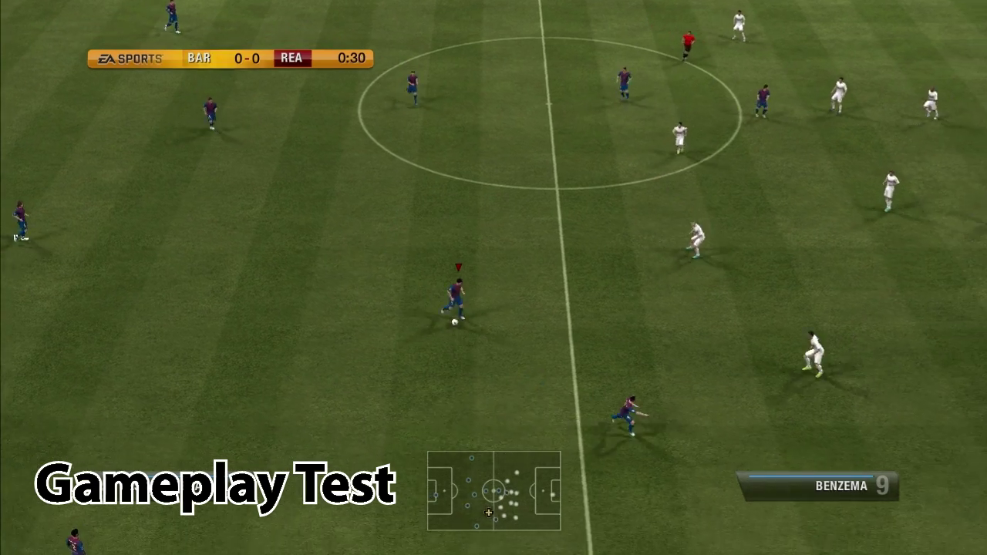
key("s")
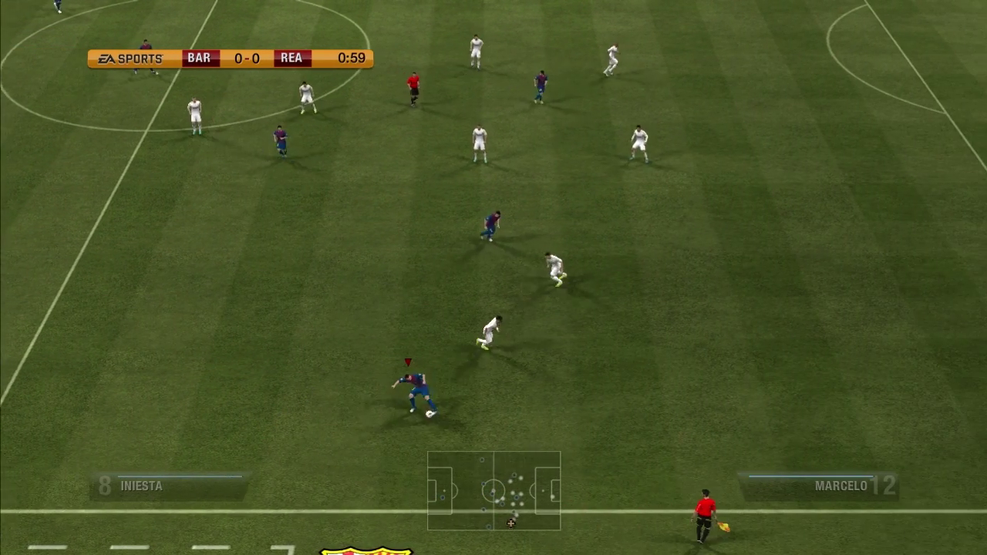
key("s")
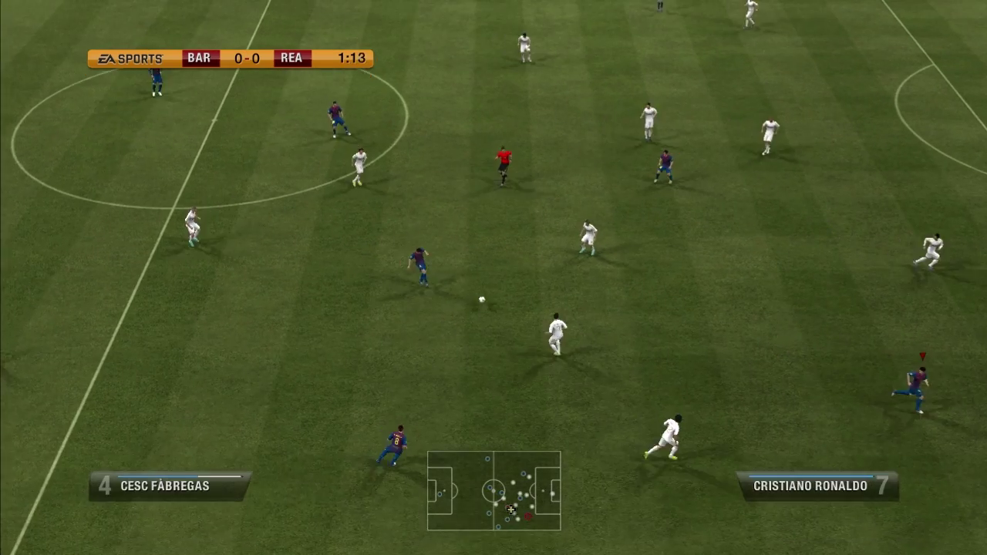